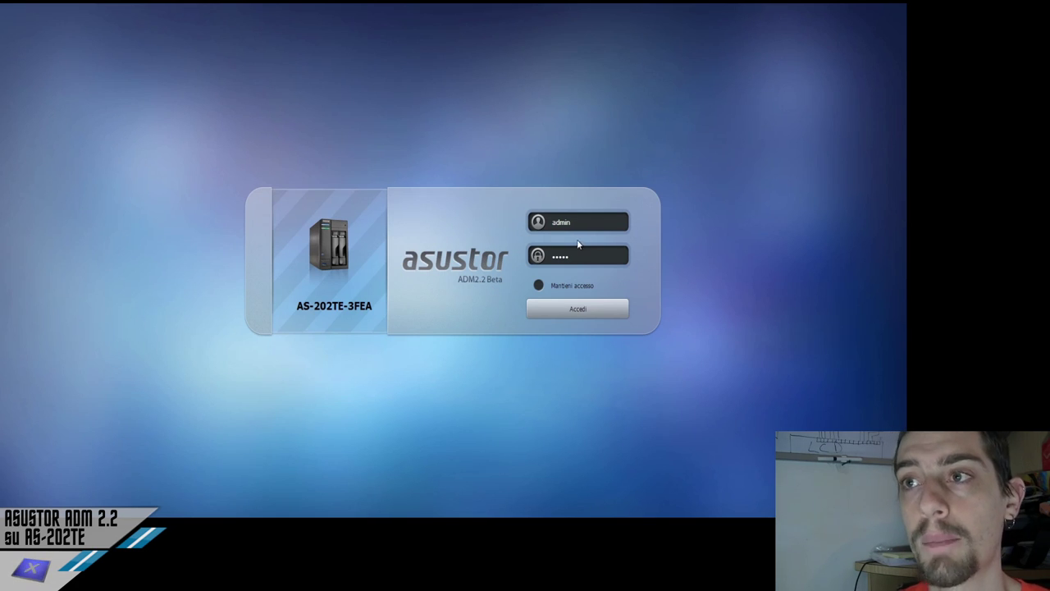
Log in to the NAS with the prefilled admin credentials and close the welcome guide.
left_click(584, 311)
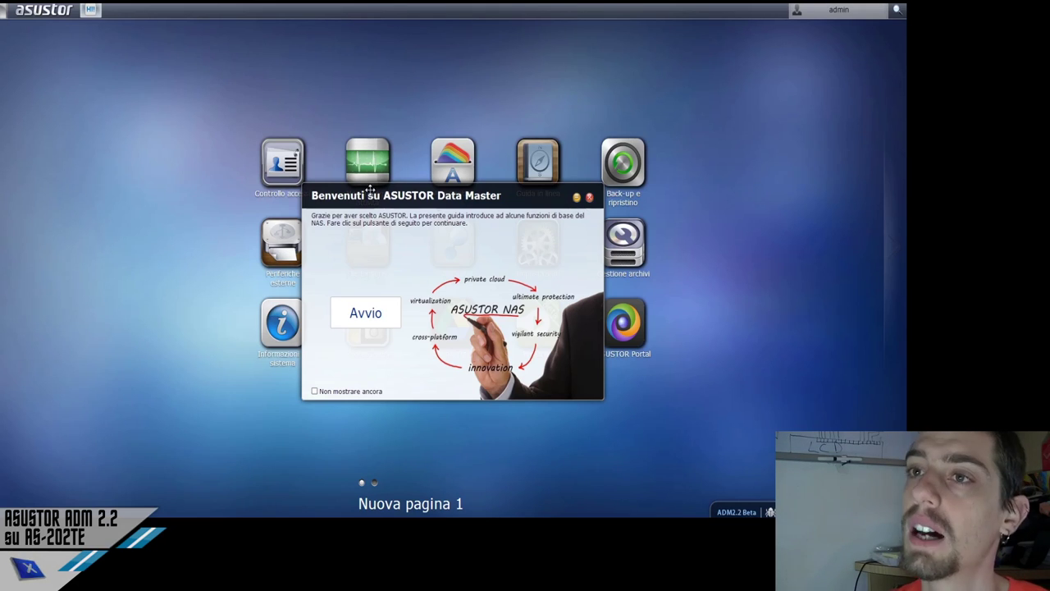
left_click(589, 199)
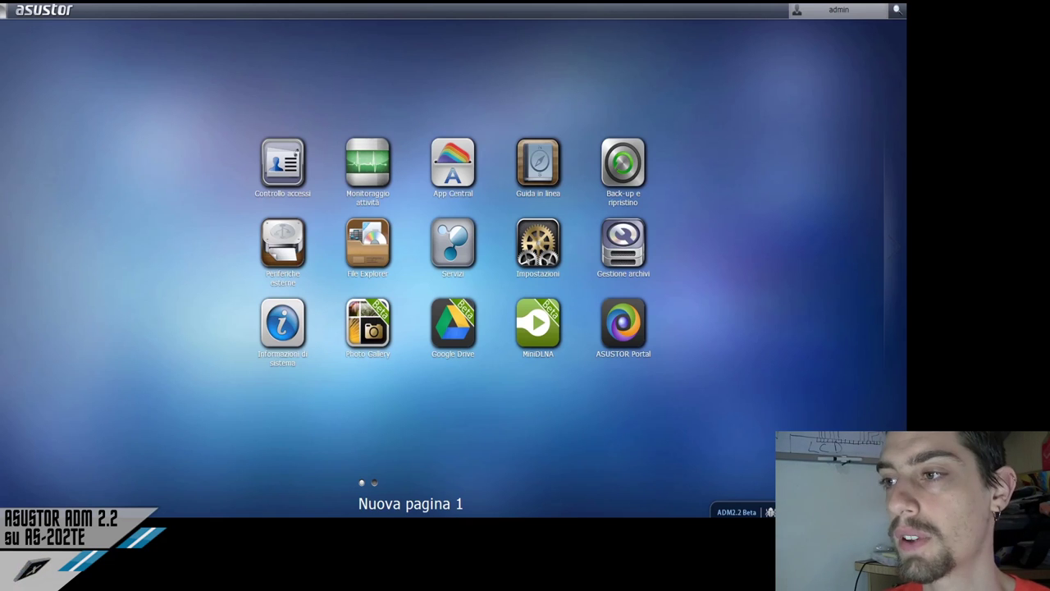
Open the ADM beta bug report form and look through its personal and product information fields.
left_click(769, 512)
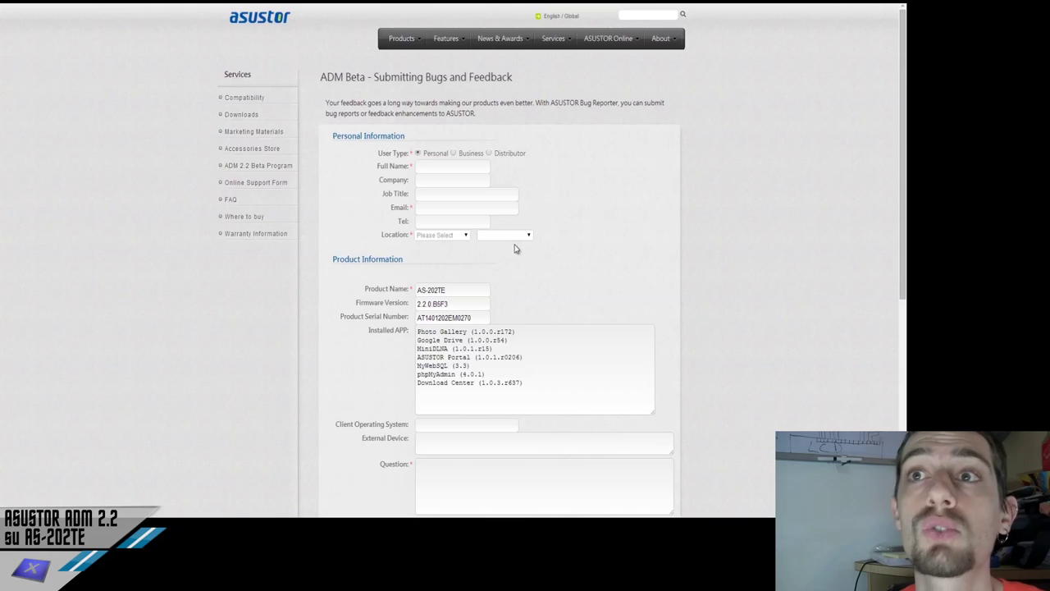
scroll(494, 178, "down", 1)
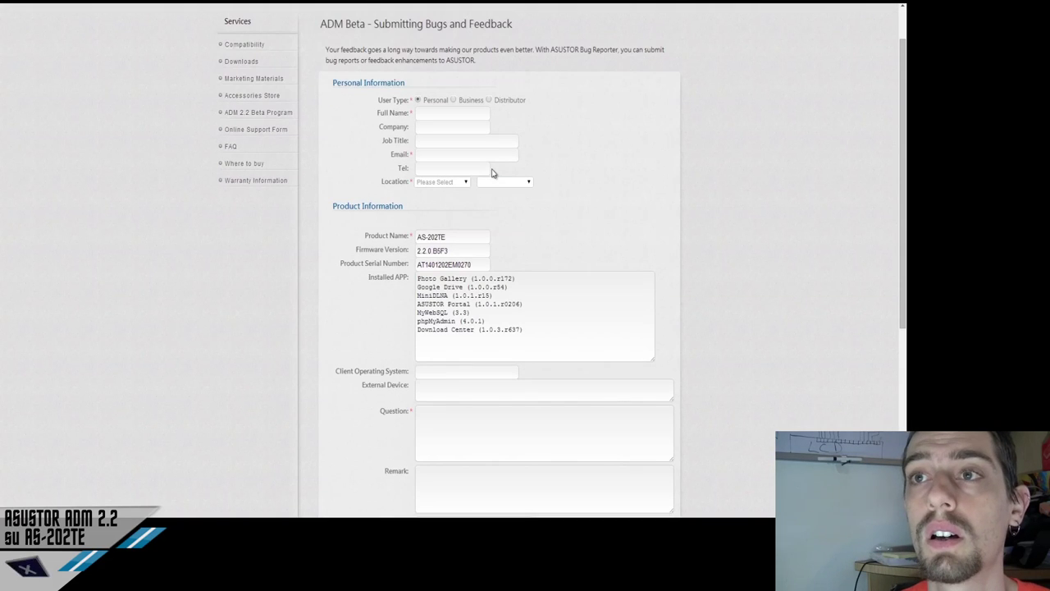
scroll(466, 161, "down", 2)
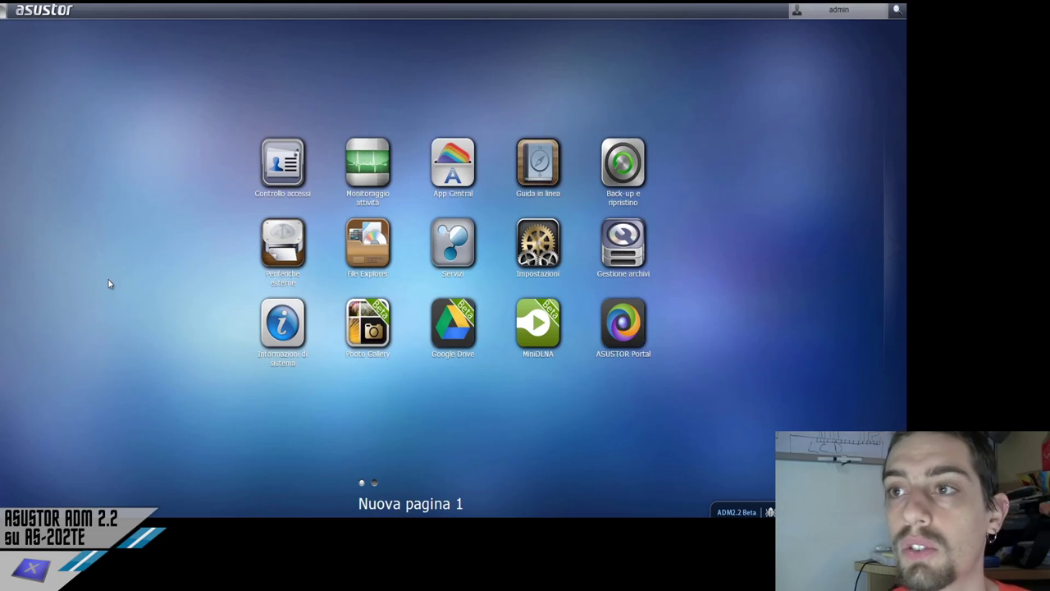
In the hardware settings, try "Programmazione Modalità notturna" for the LED night mode and leave without applying the change.
left_click(555, 238)
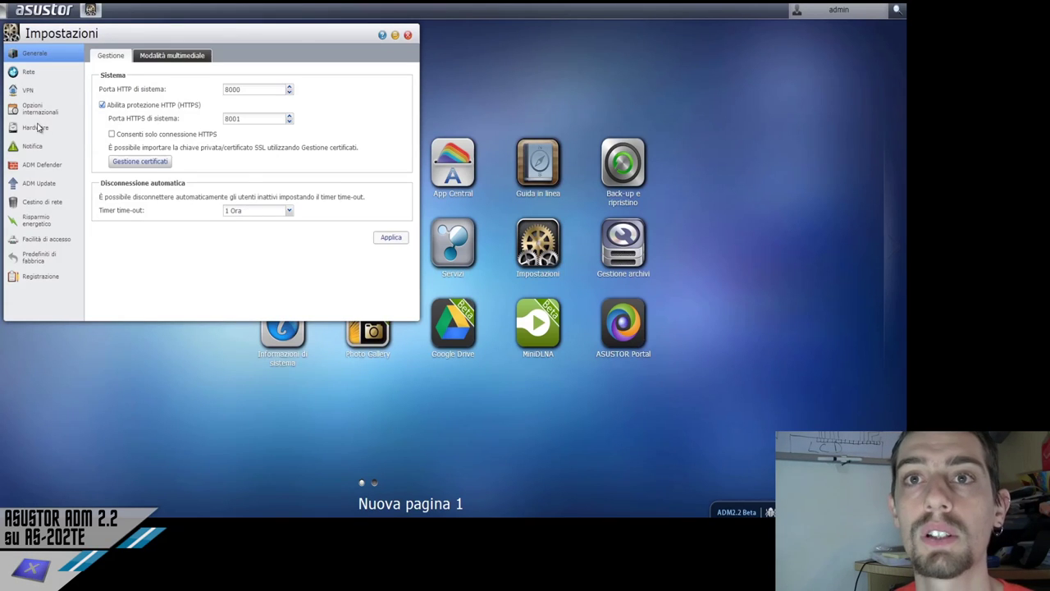
left_click(53, 127)
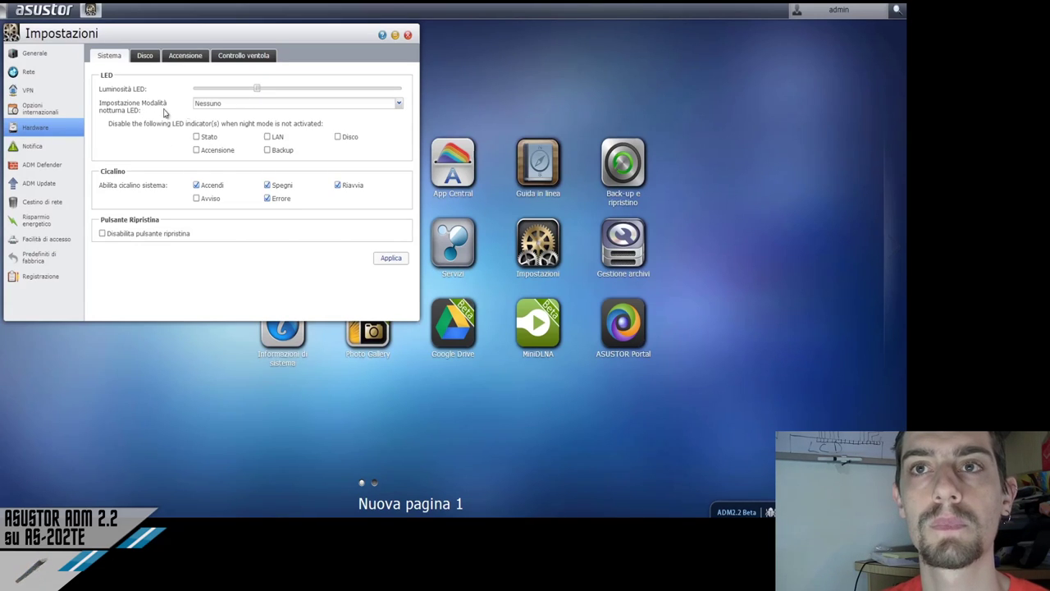
left_click(209, 107)
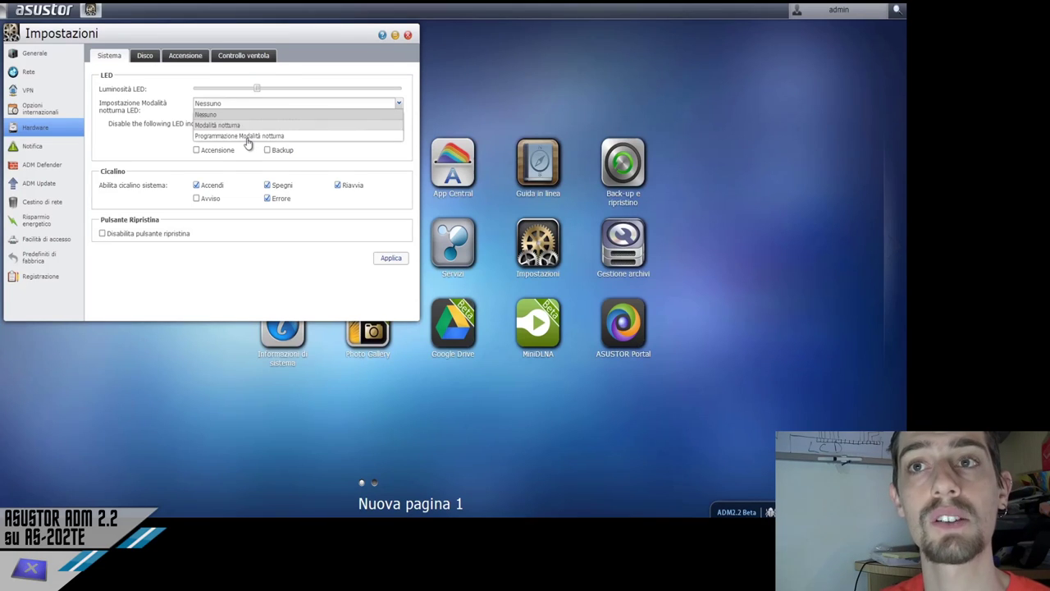
left_click(239, 136)
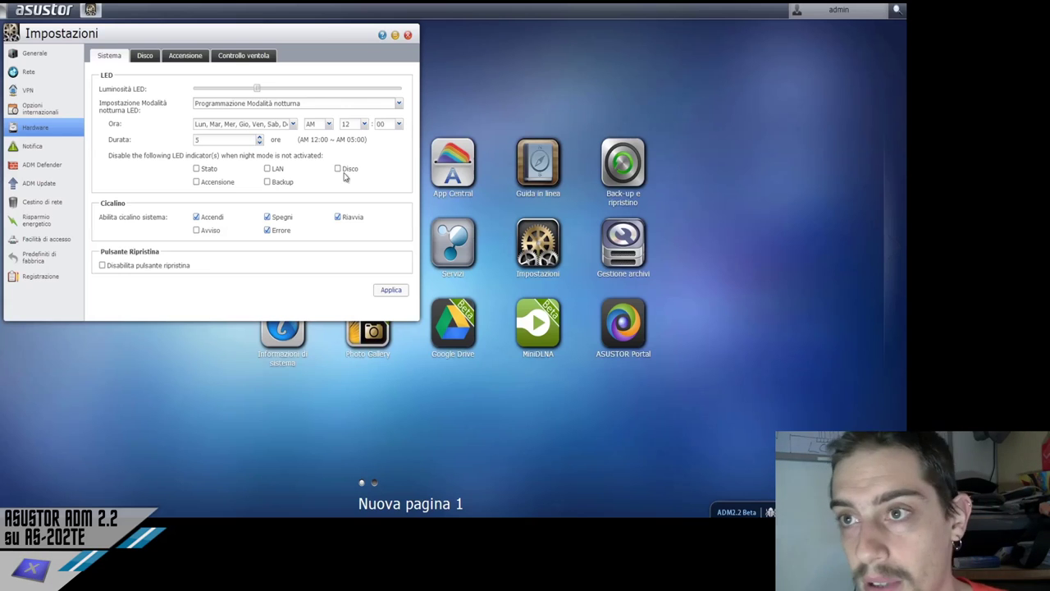
left_click(405, 36)
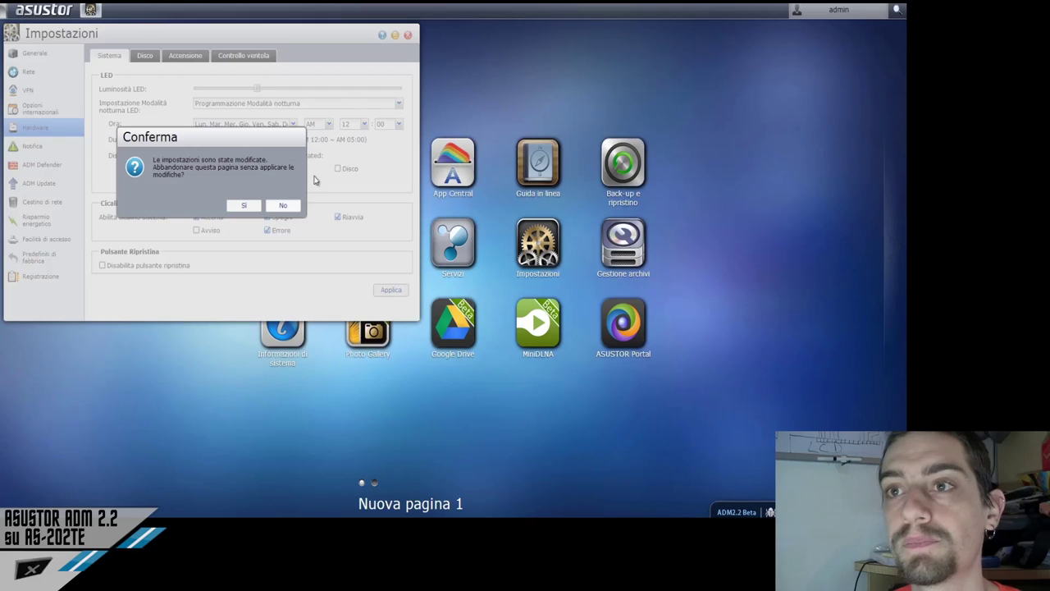
left_click(243, 205)
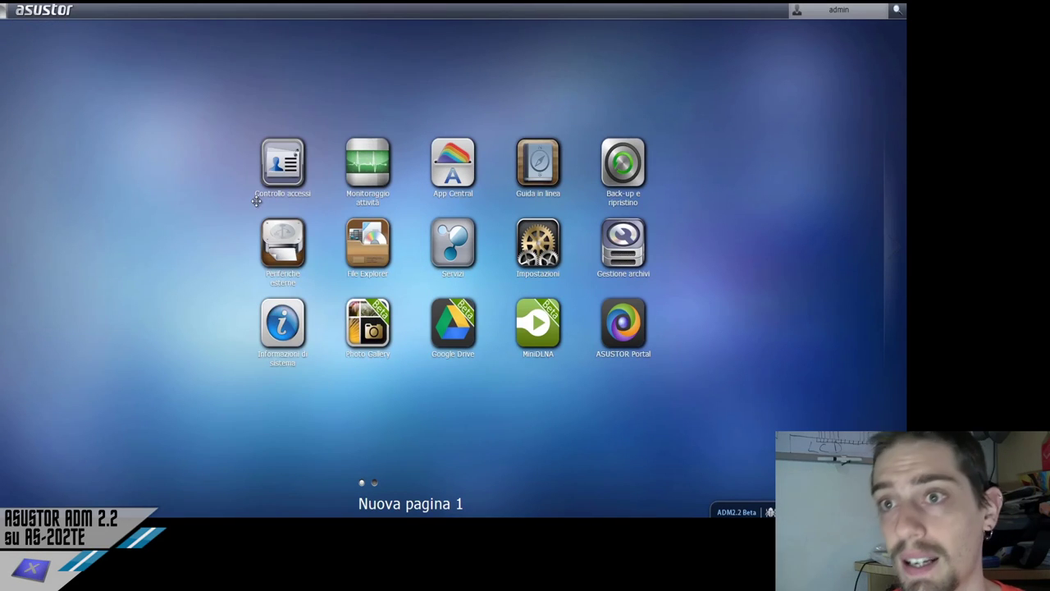
In the external devices' UPS preferences, try enabling network UPS support with the "Modalità protetta" method, then close without saving.
left_click(298, 248)
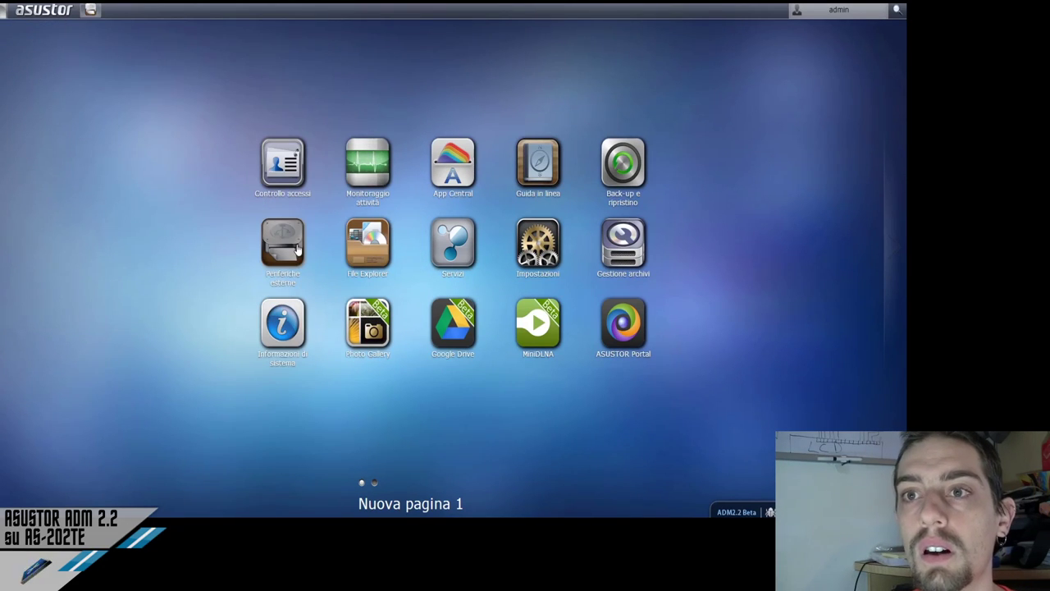
left_click(213, 83)
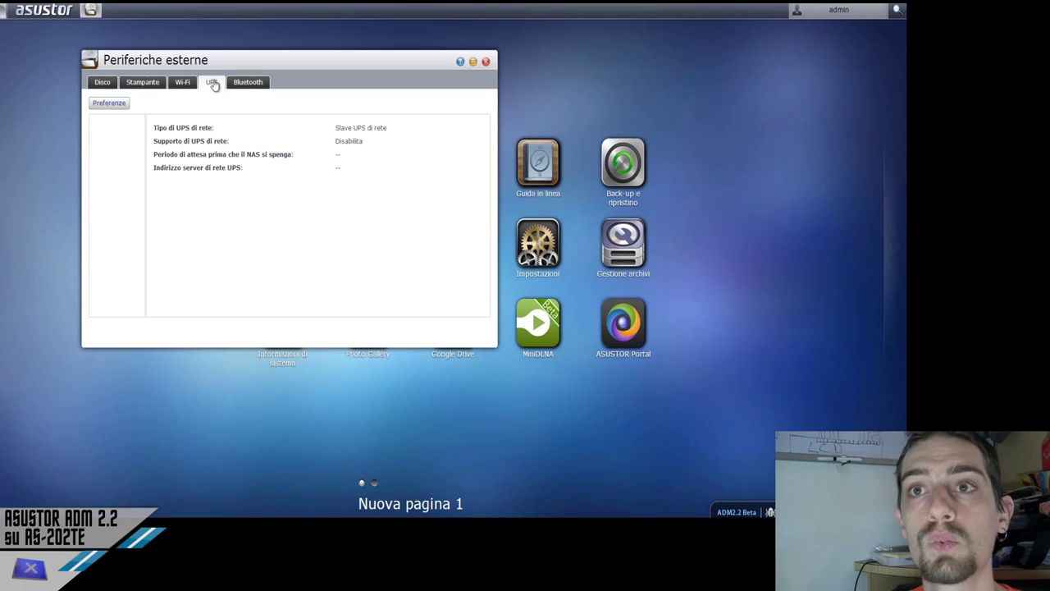
left_click(117, 105)
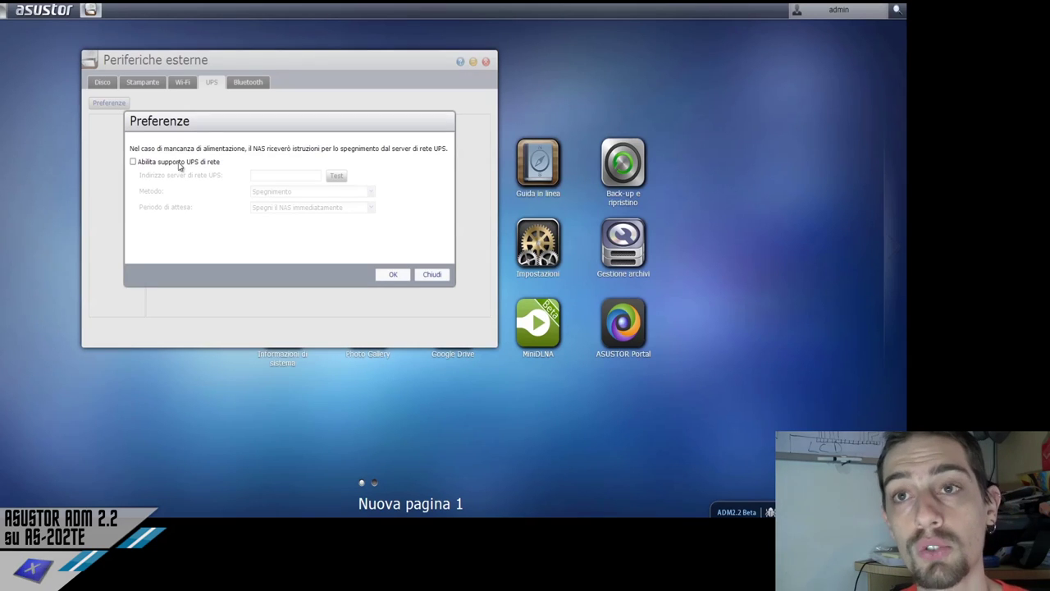
left_click(180, 165)
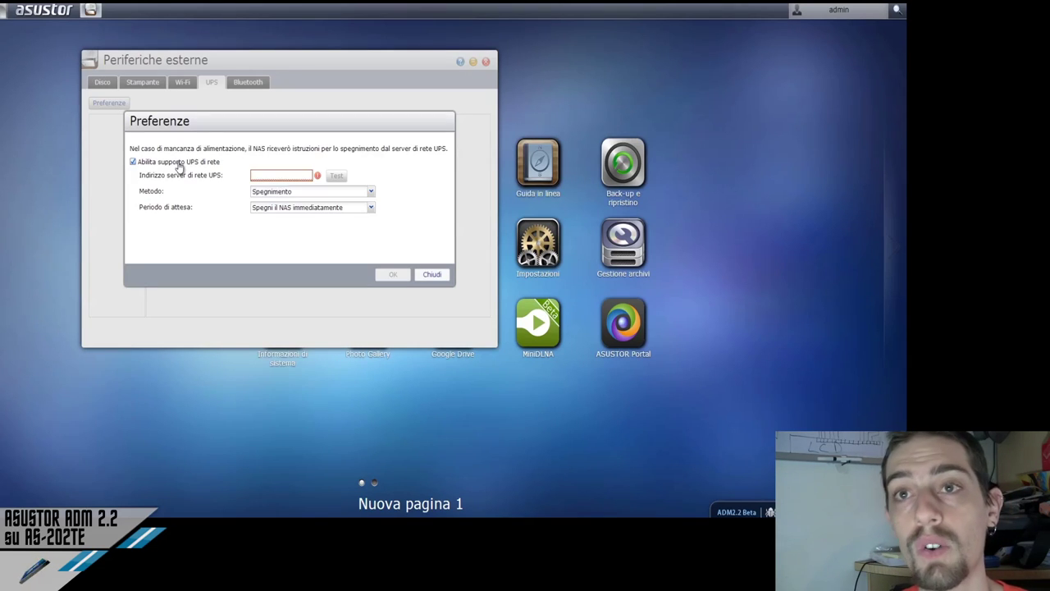
left_click(325, 194)
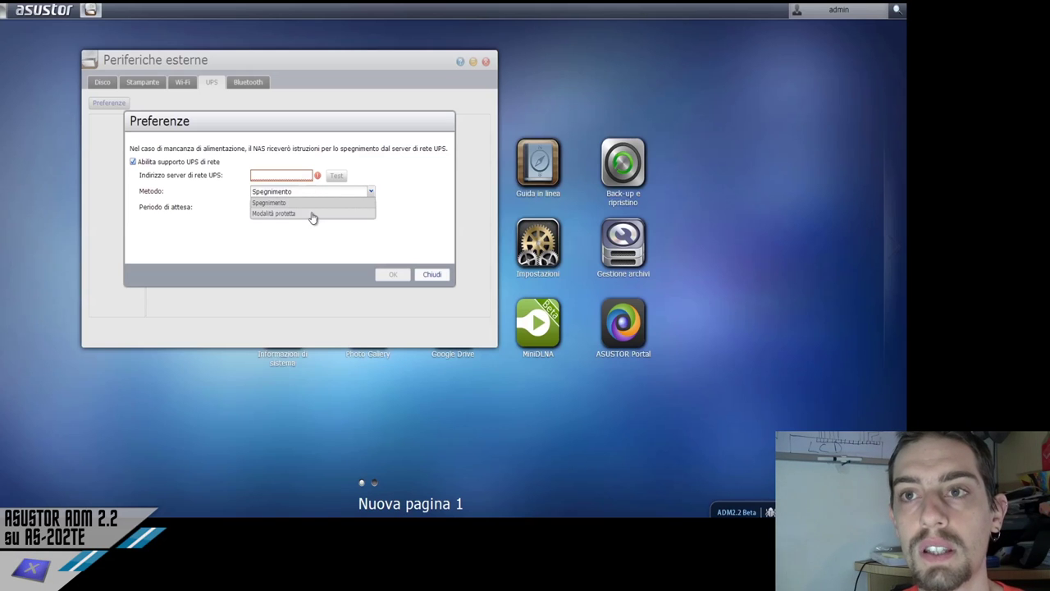
left_click(312, 213)
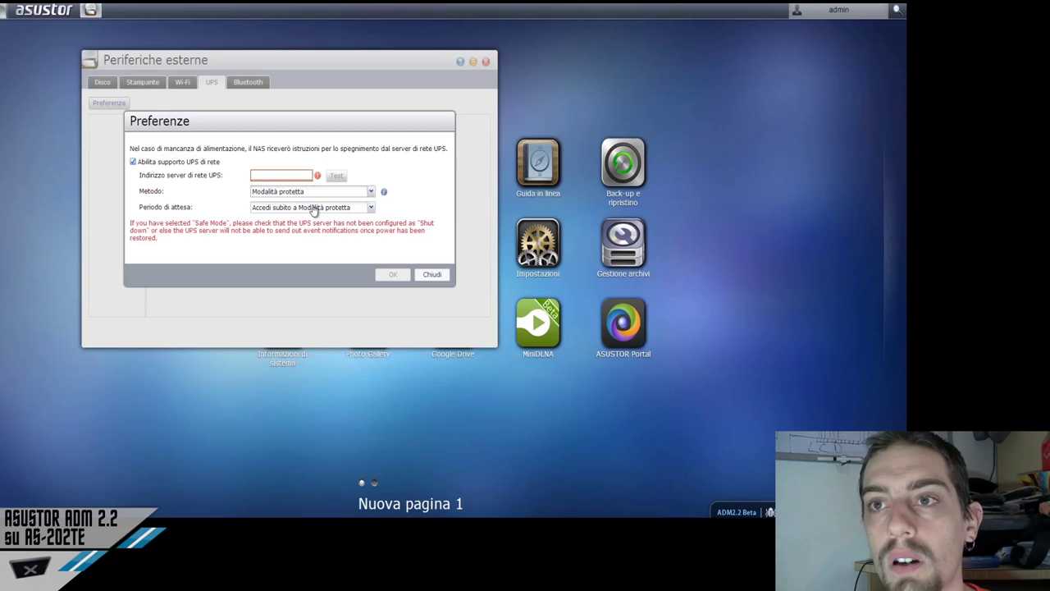
left_click(432, 275)
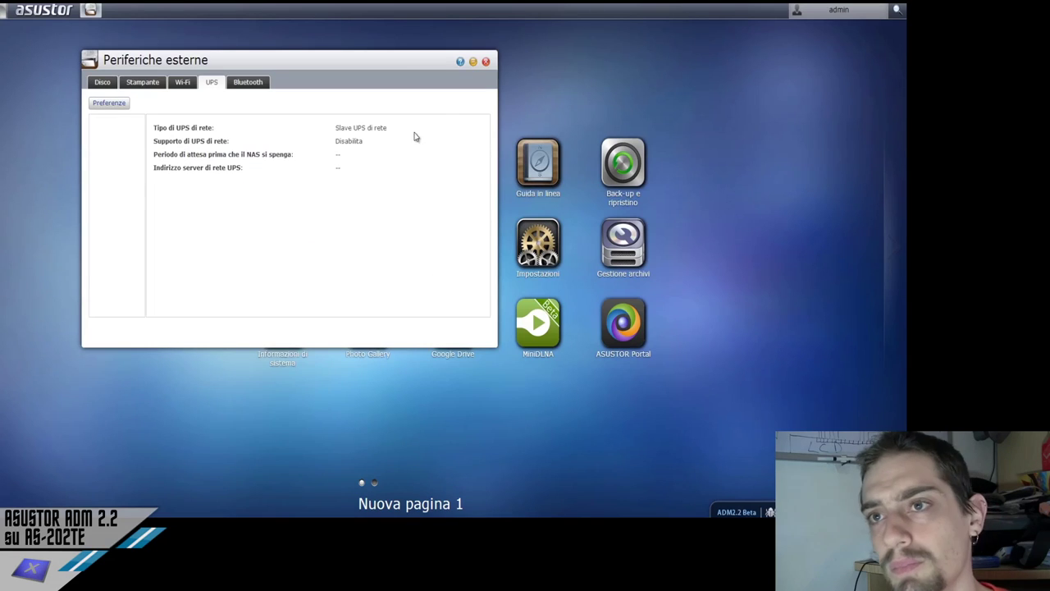
left_click(485, 63)
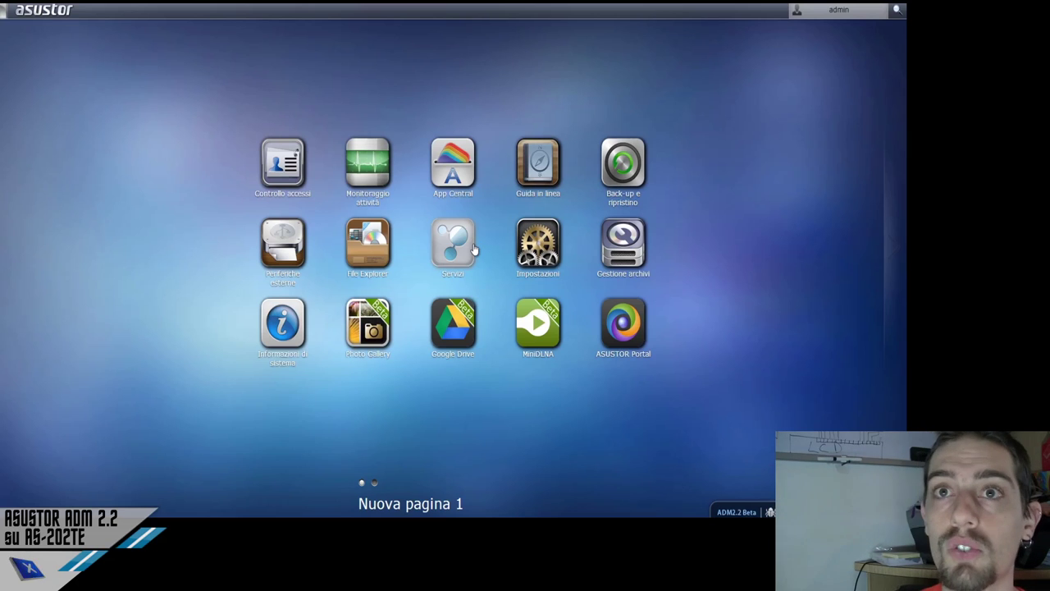
Open the ASUSTOR website in a new browser tab and examine the new features of ADM 2.2.
key("ctrl+t")
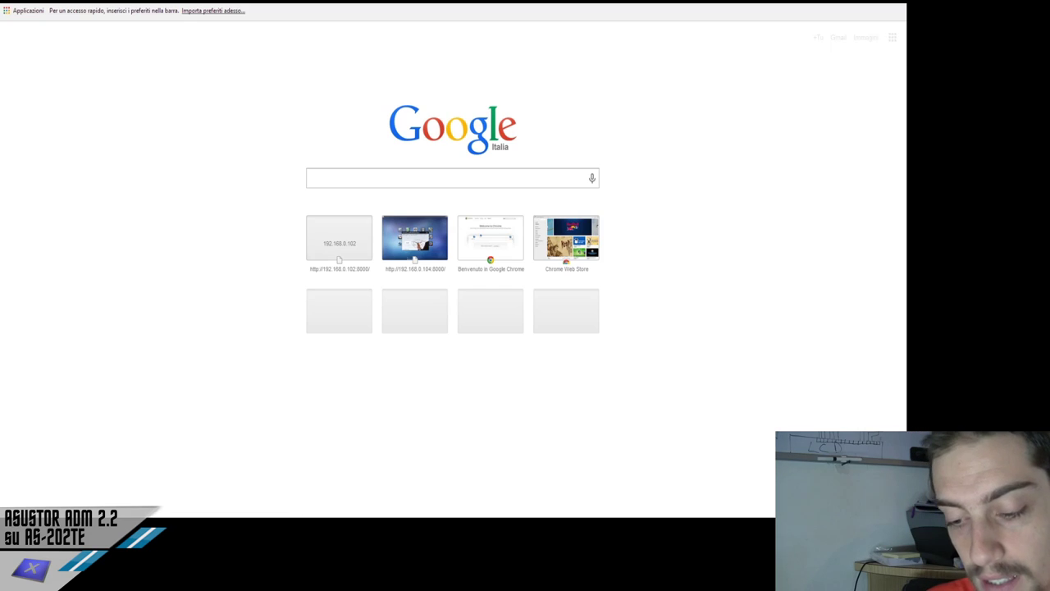
type("asust")
key("Return")
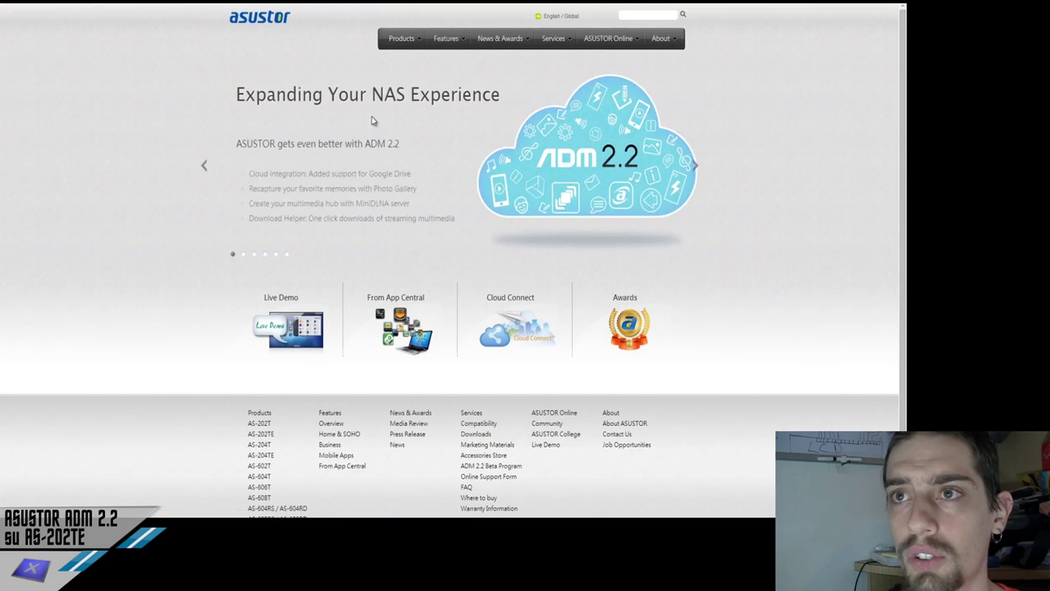
left_click(375, 123)
scroll(397, 305, "down", 4)
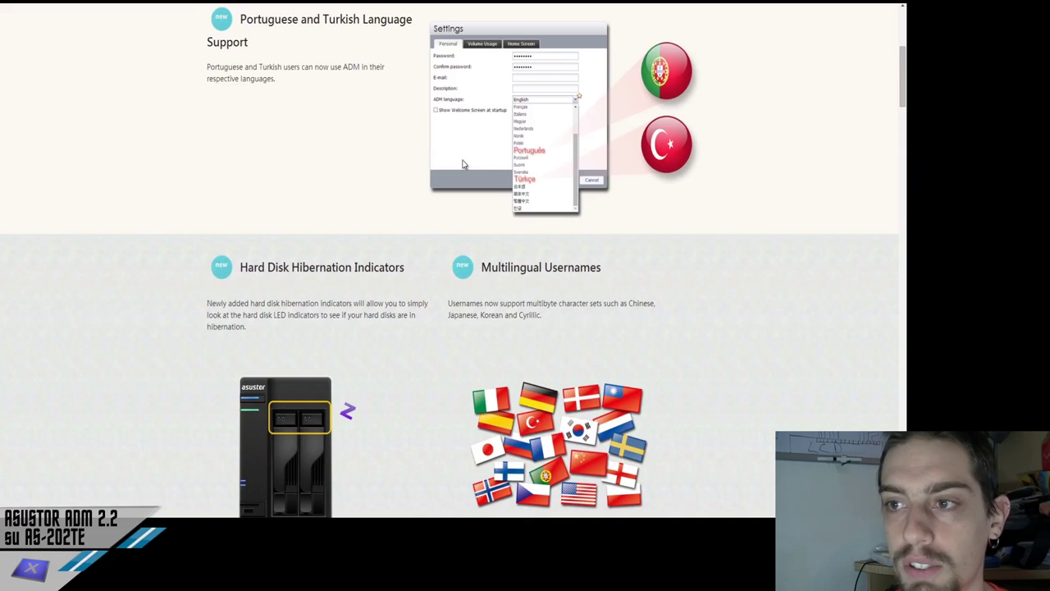
scroll(481, 238, "down", 1)
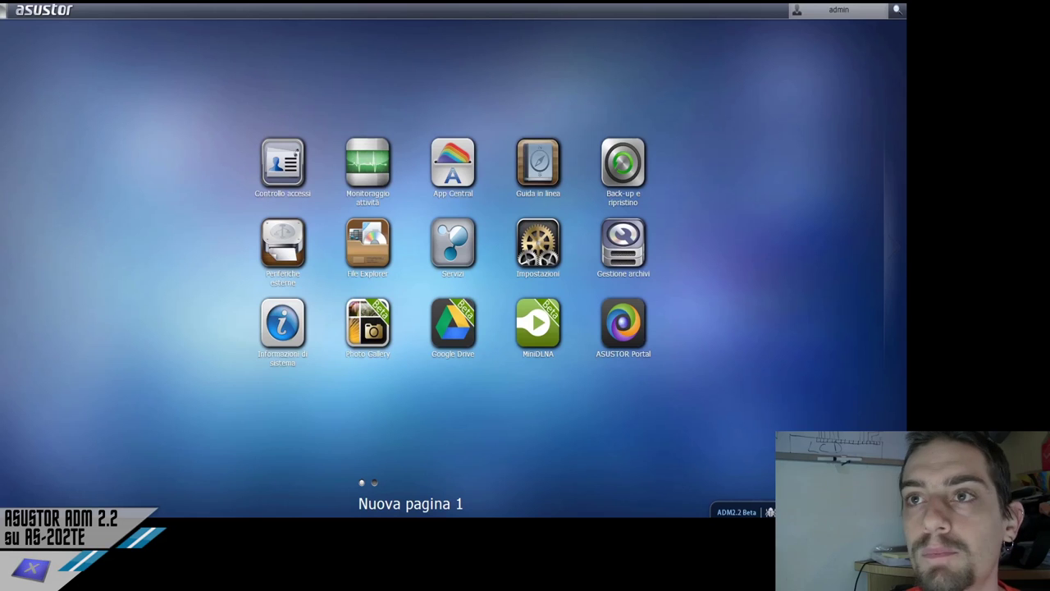
Browse the full application catalogue and the beta apps in App Central, then close it.
left_click(454, 192)
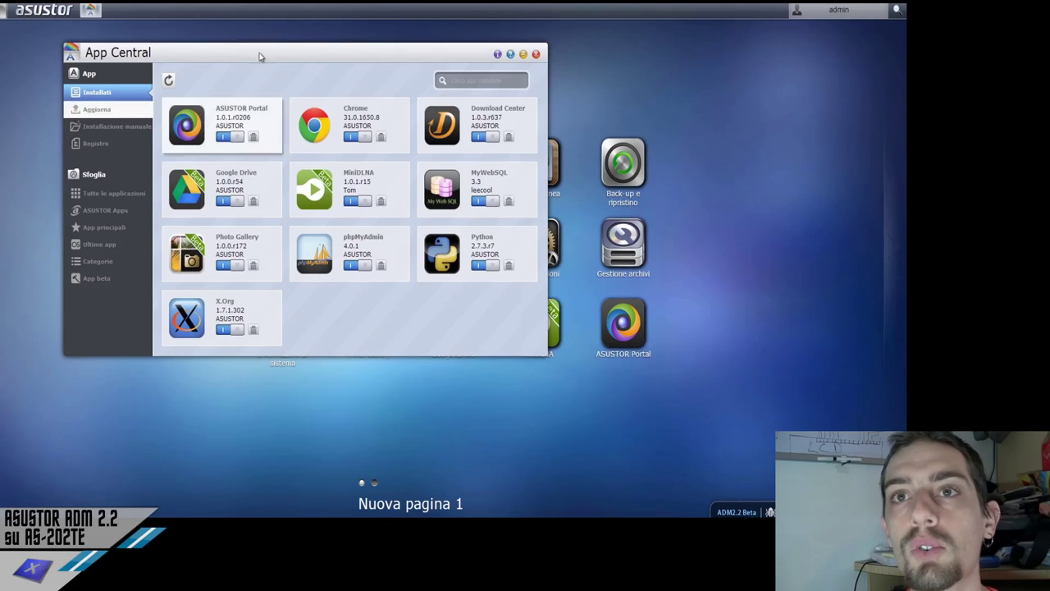
left_click_drag(267, 56, 386, 96)
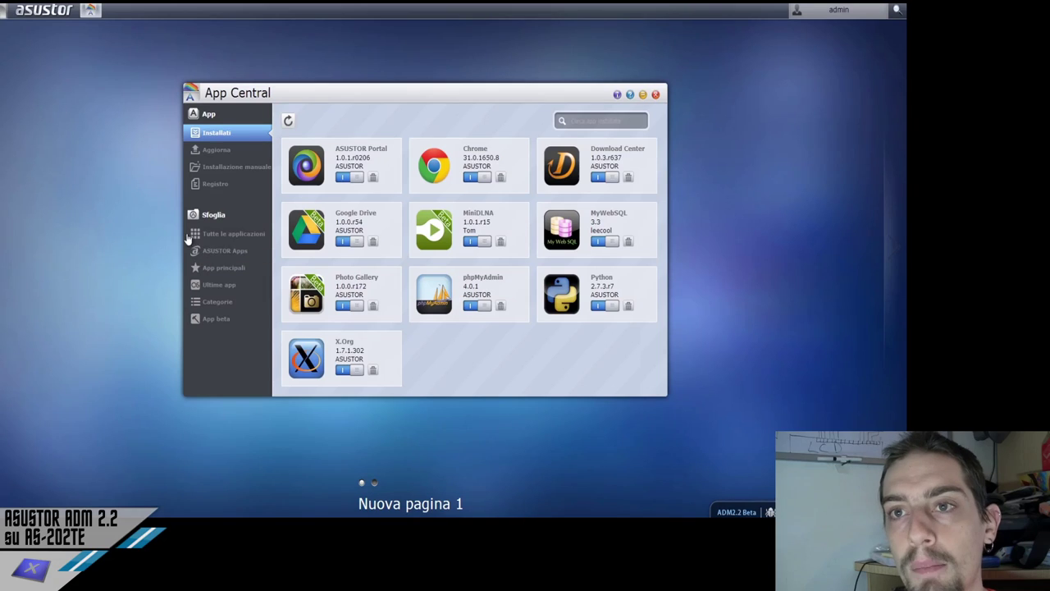
left_click(223, 238)
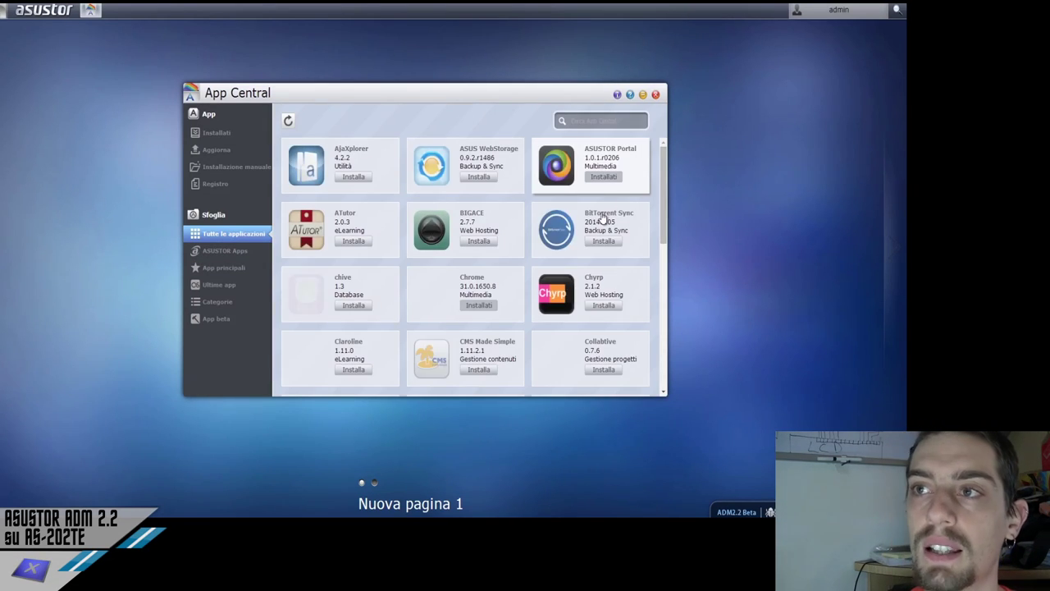
scroll(604, 227, "down", 2)
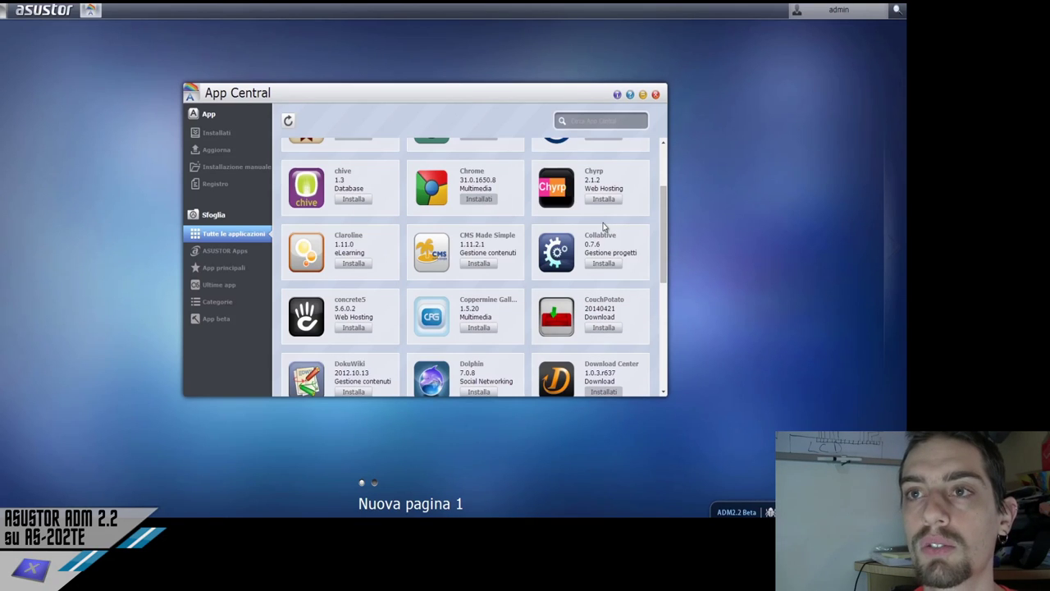
scroll(603, 228, "down", 1)
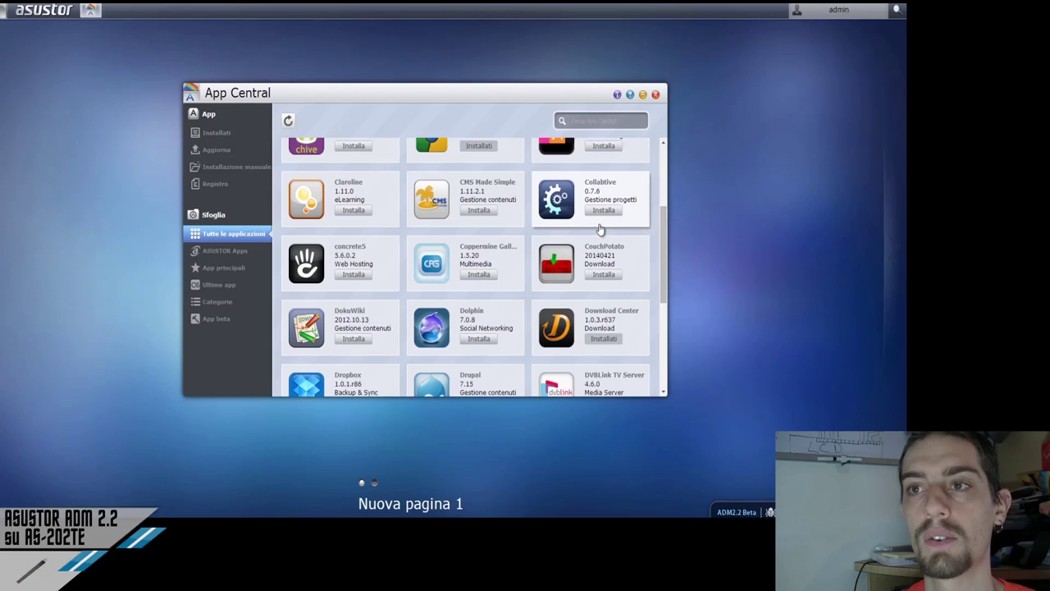
scroll(603, 229, "down", 1)
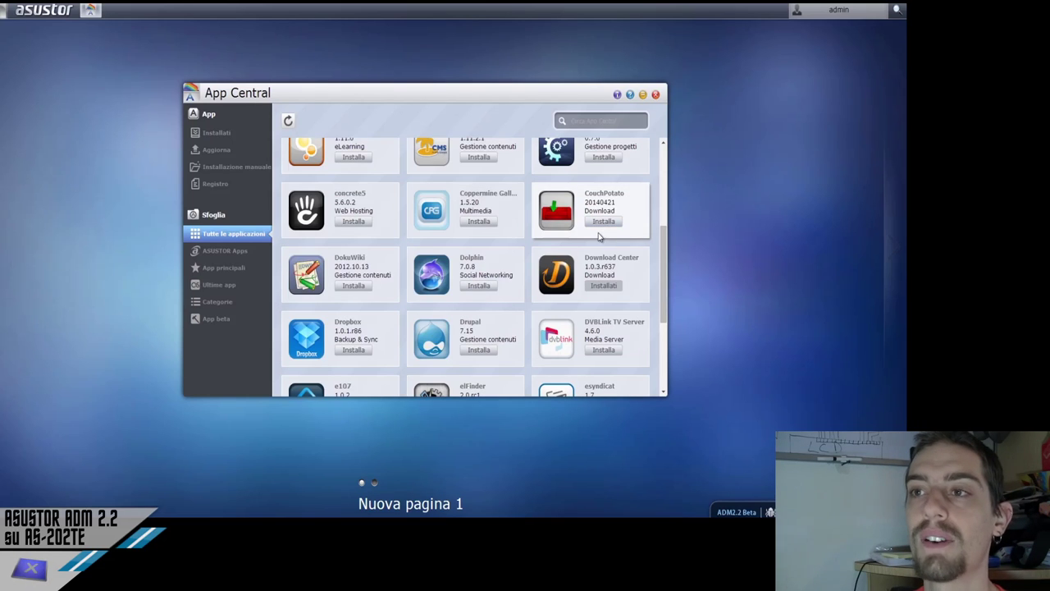
scroll(601, 232, "down", 1)
scroll(600, 234, "down", 1)
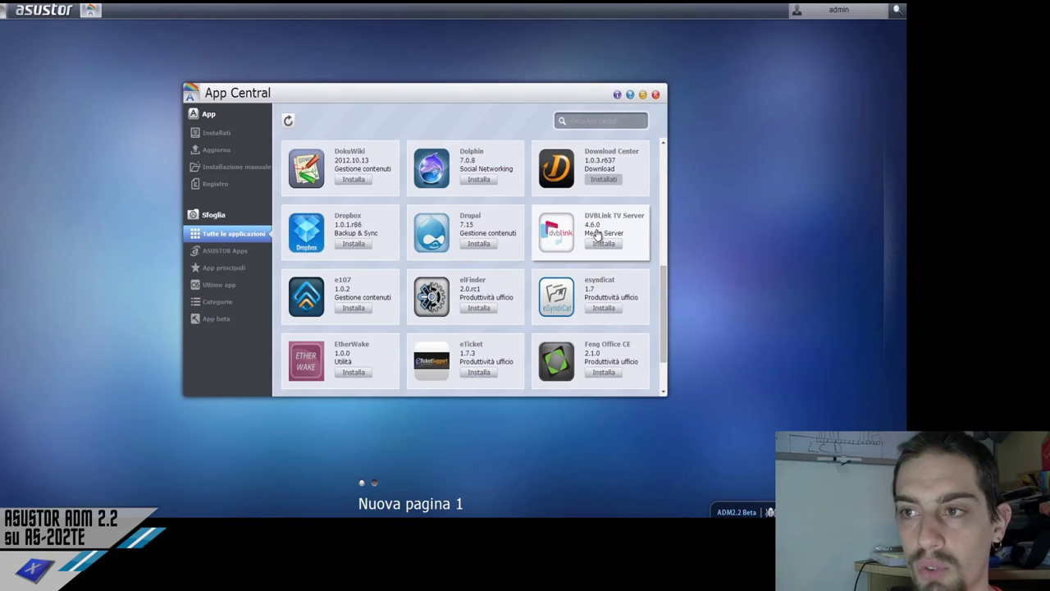
scroll(598, 235, "down", 2)
scroll(598, 238, "down", 2)
scroll(598, 238, "down", 5)
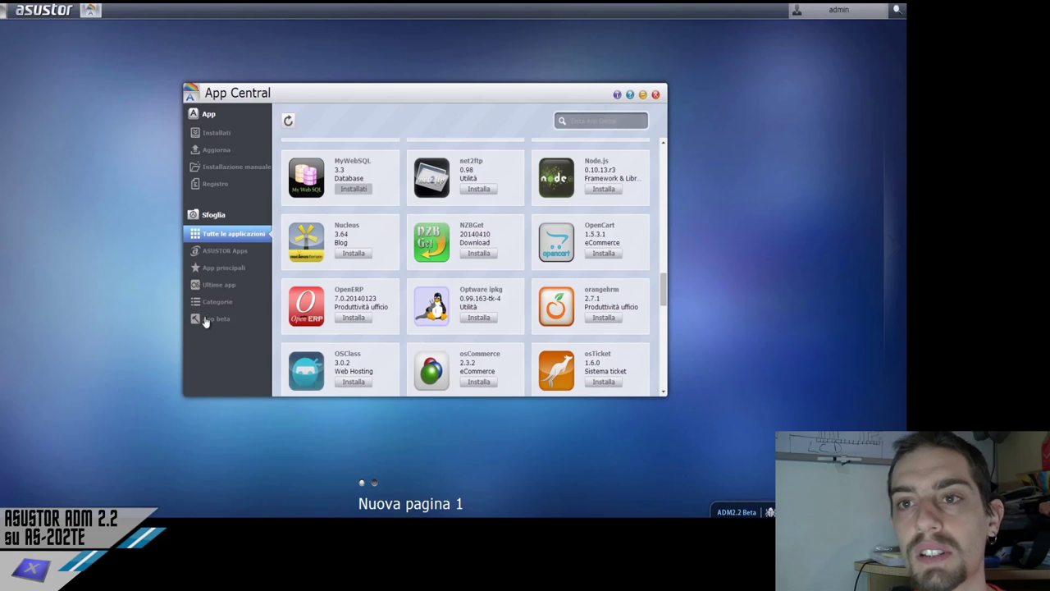
left_click(215, 324)
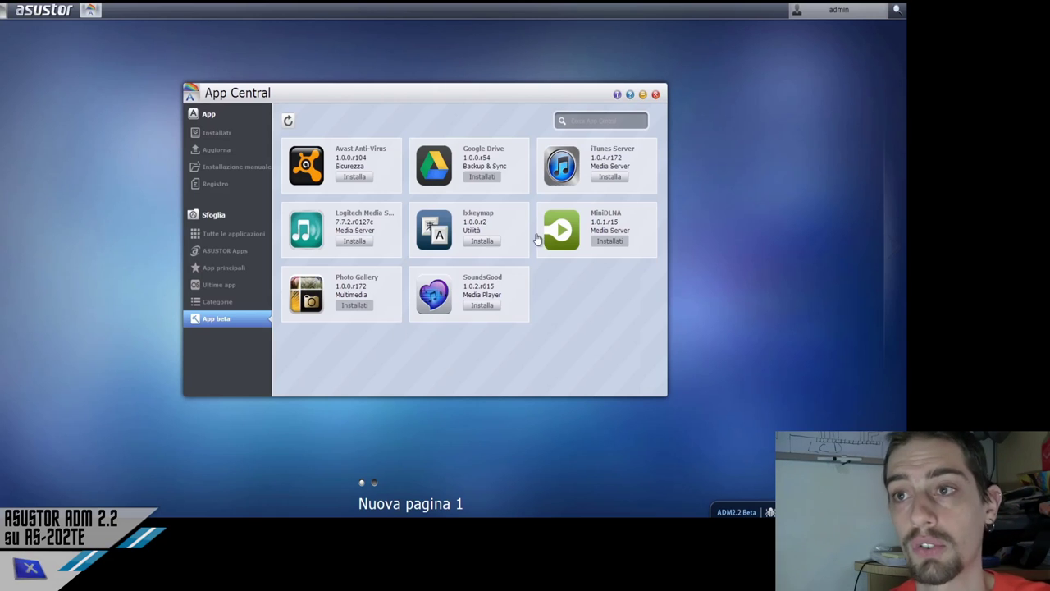
left_click(655, 95)
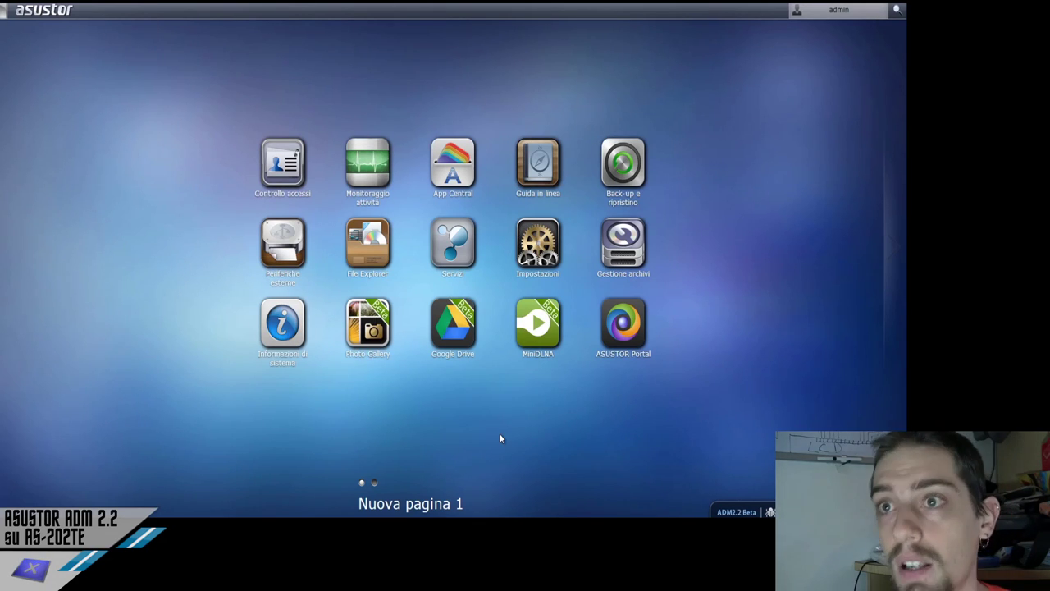
Open MiniDLNA and examine its server information and media source settings.
left_click(525, 343)
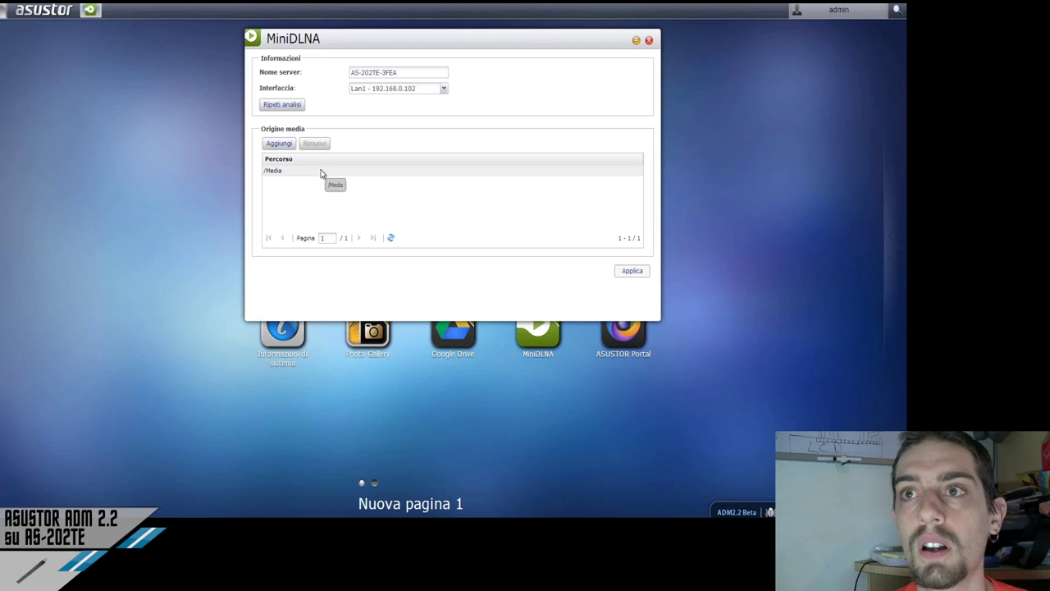
left_click_drag(387, 38, 410, 76)
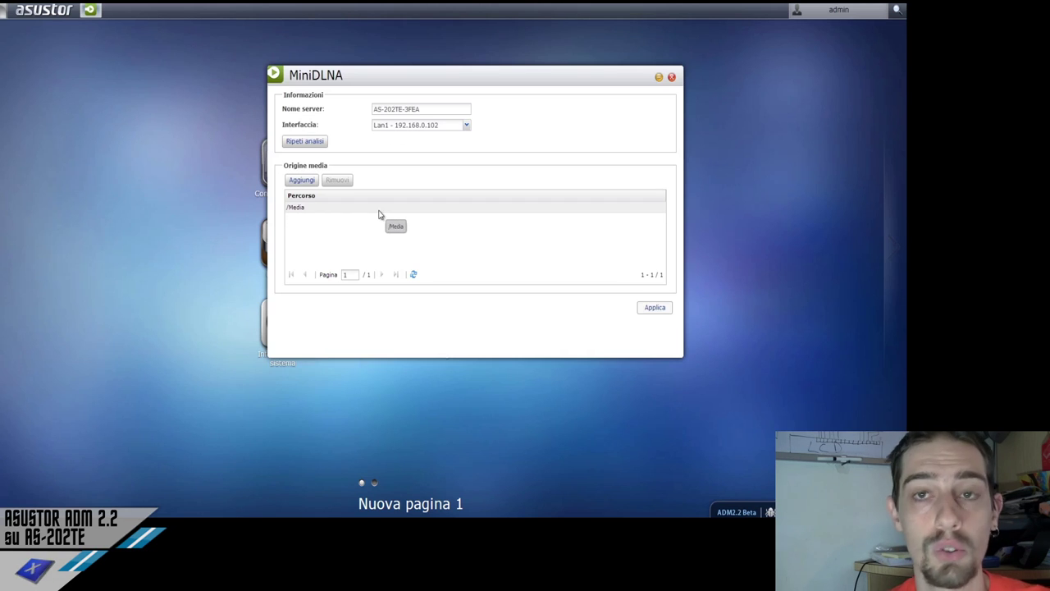
Close MiniDLNA and open Google Drive to examine its account and synchronization information.
left_click(671, 77)
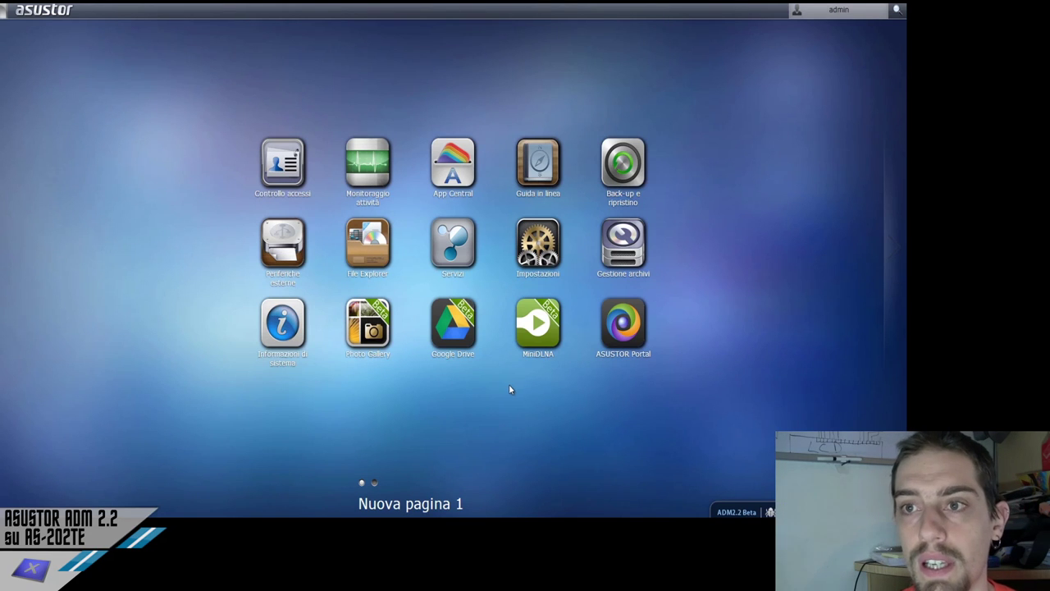
left_click(445, 311)
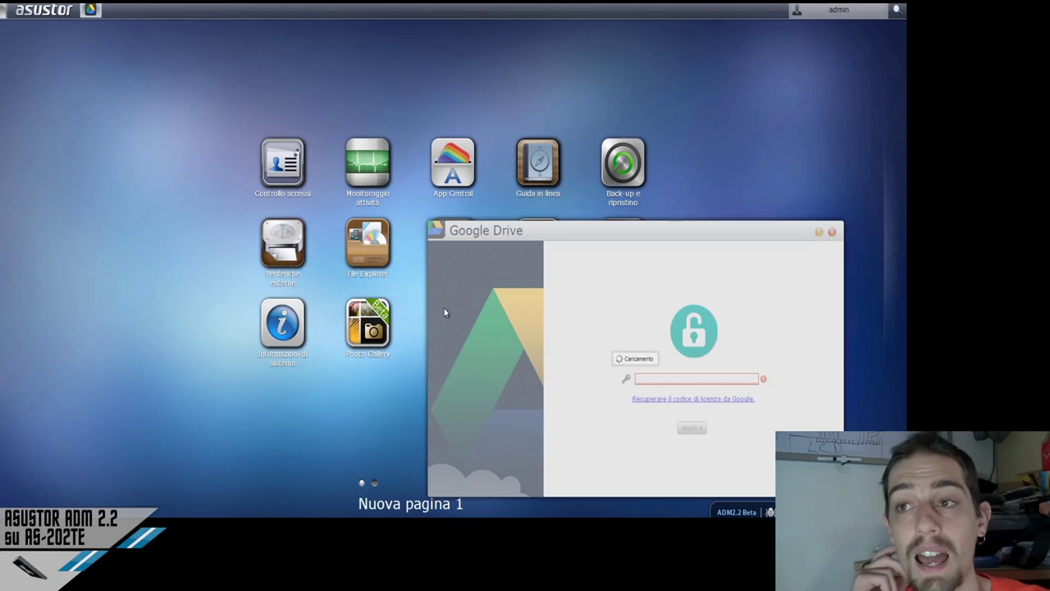
left_click_drag(710, 236, 636, 158)
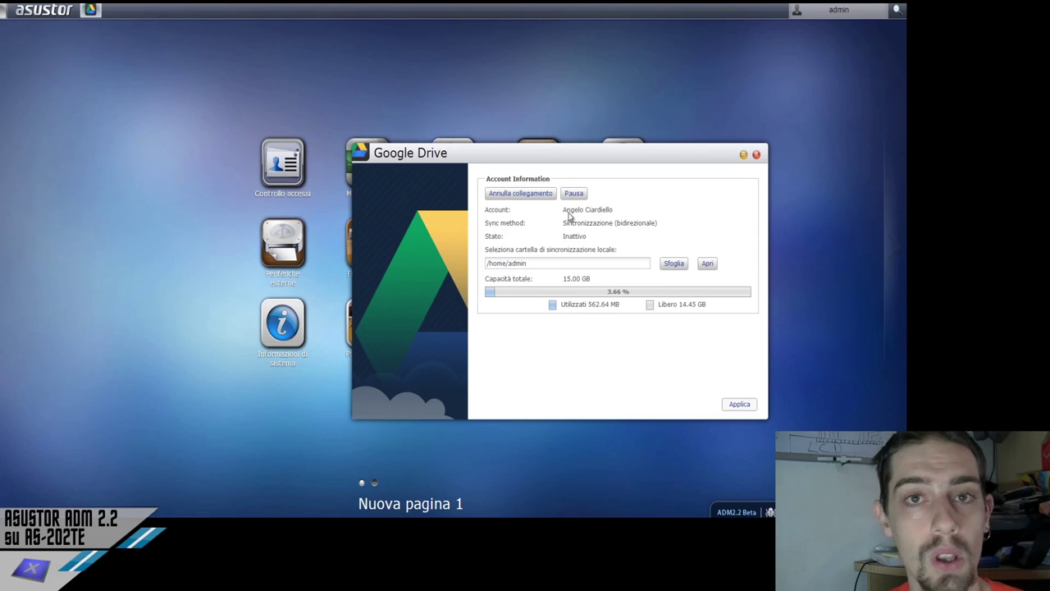
Open Google Drive's local sync folder, dismiss the Java notice and examine the synced files, then close File Explorer and Google Drive.
left_click(707, 265)
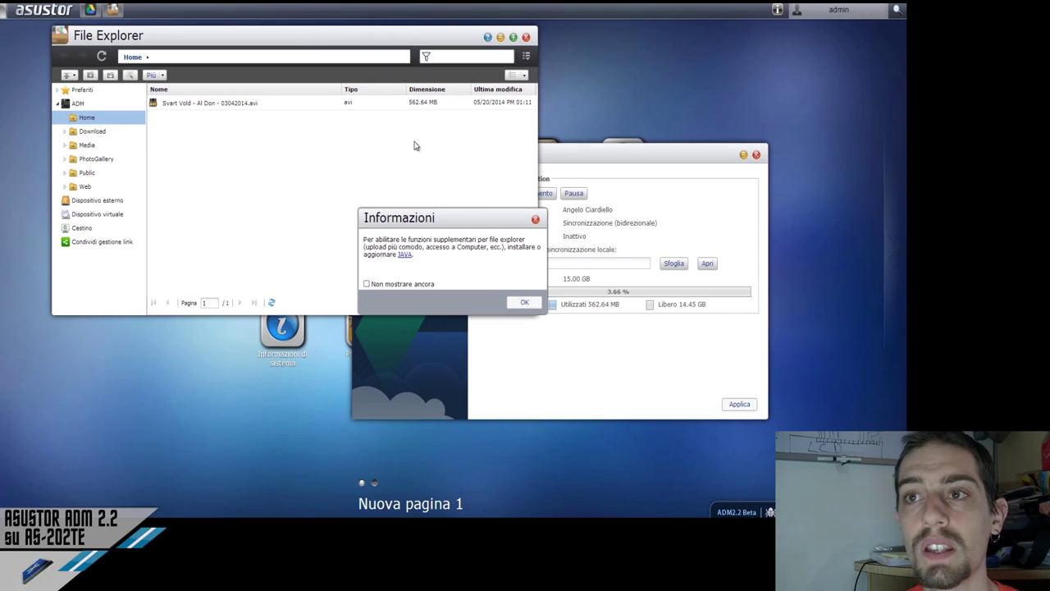
left_click(524, 304)
left_click_drag(365, 33, 420, 91)
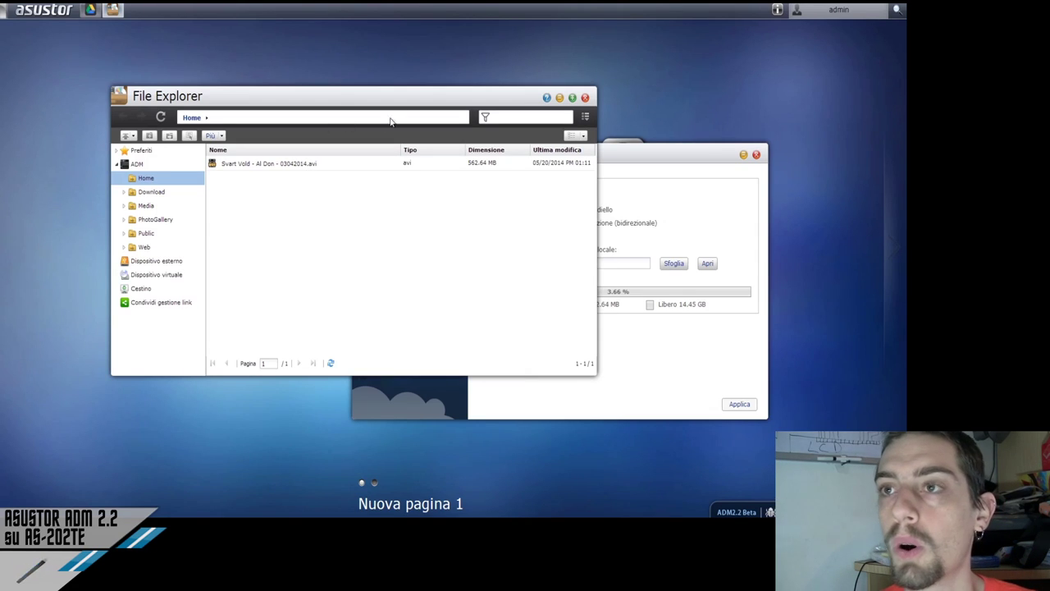
left_click(586, 98)
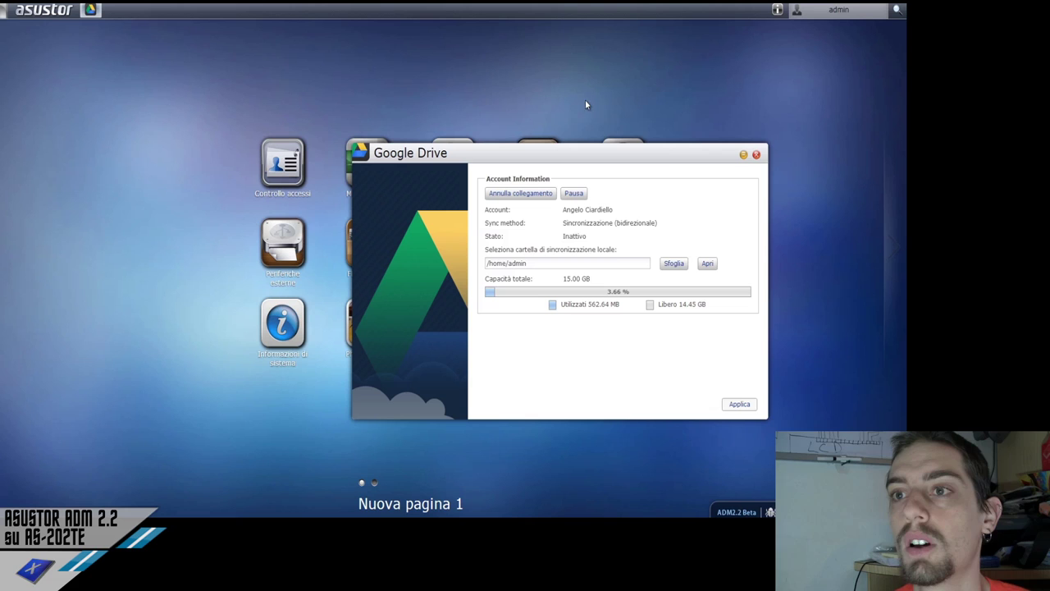
left_click(757, 154)
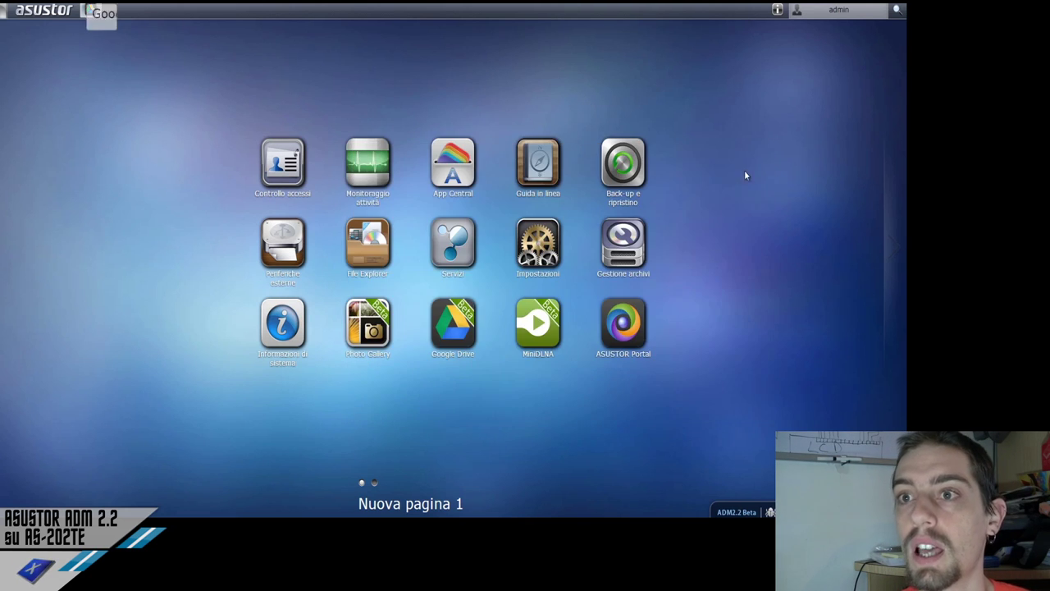
Open Photo Gallery and examine the social networks available for sharing albums.
left_click(369, 337)
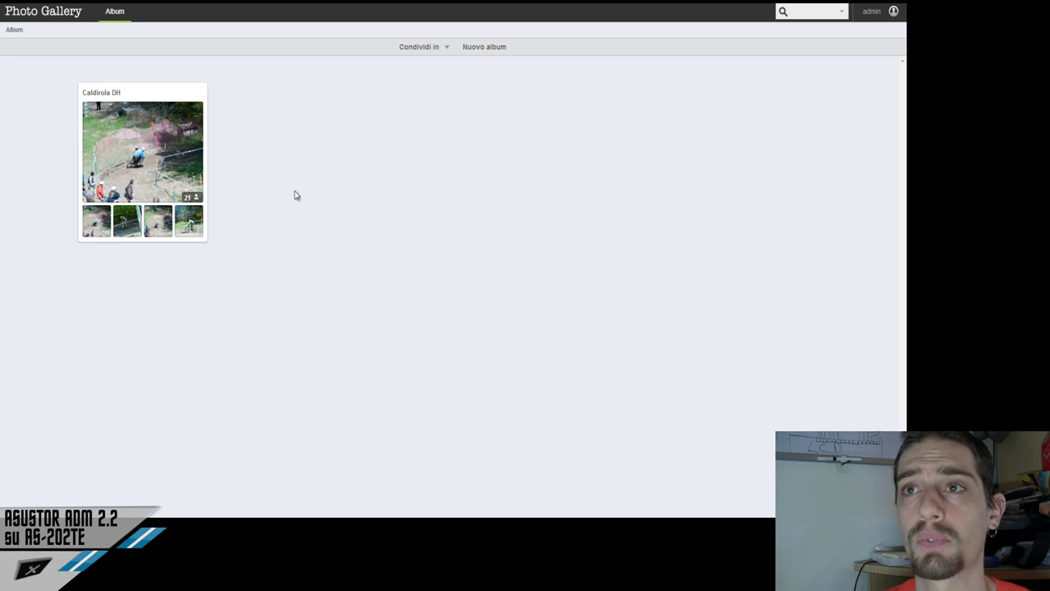
left_click(435, 48)
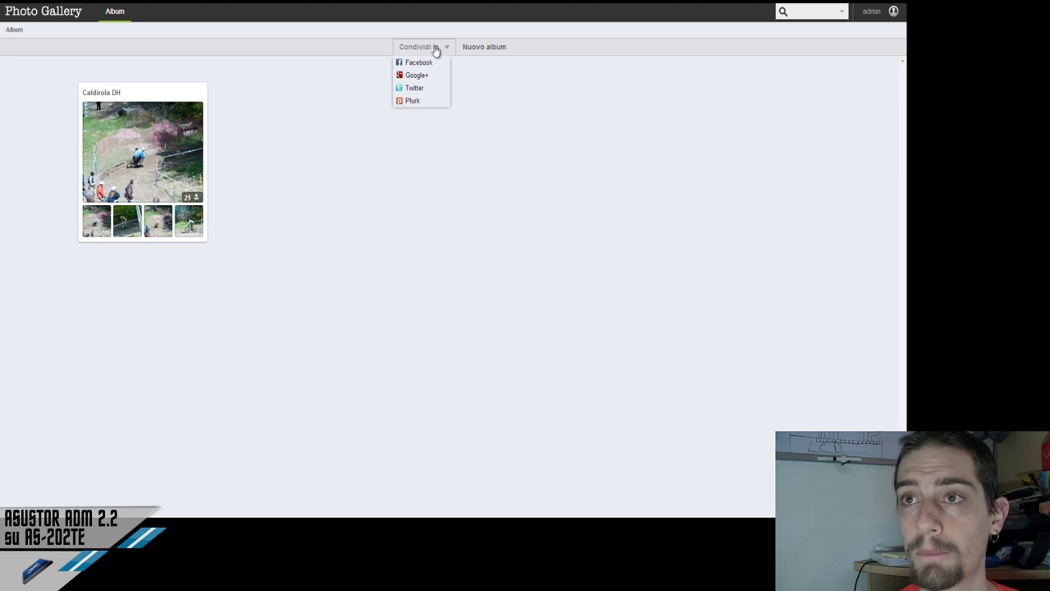
left_click(436, 49)
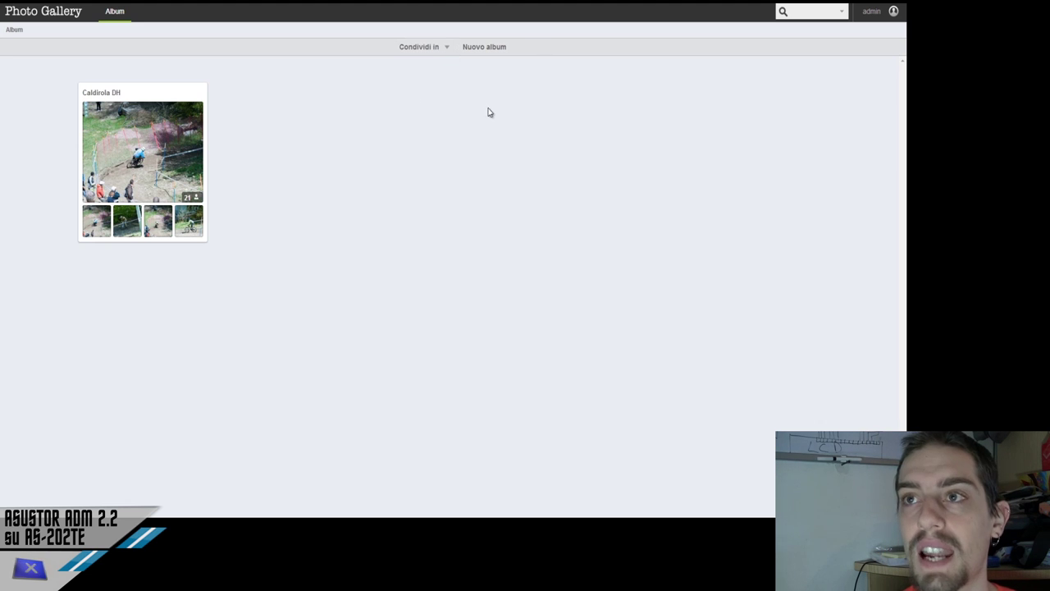
Open the Caldirola DH album and view photo _DA23495 full screen, followed by the next photo.
left_click(145, 115)
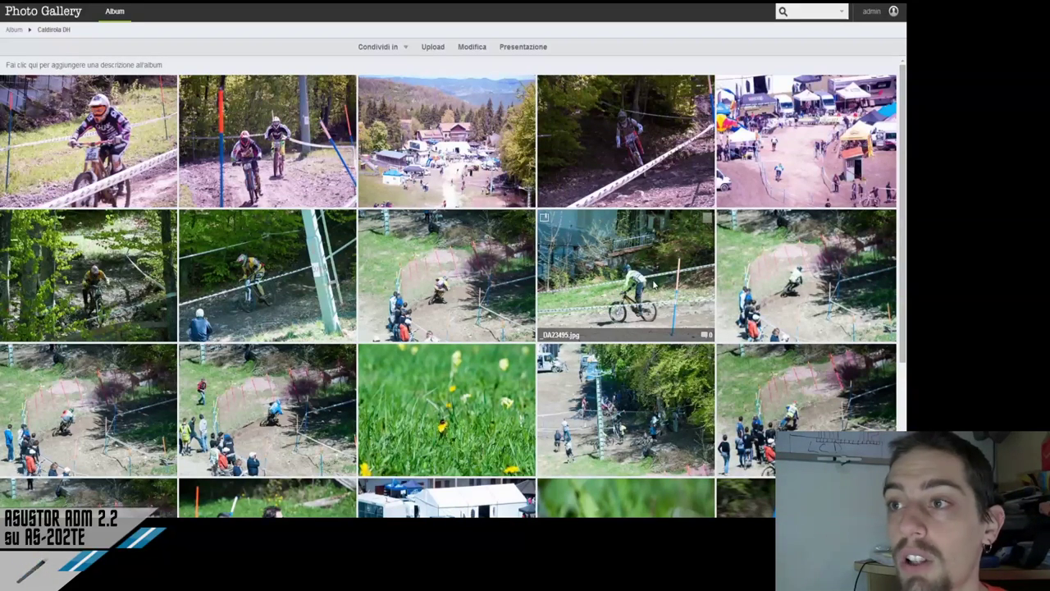
left_click(625, 274)
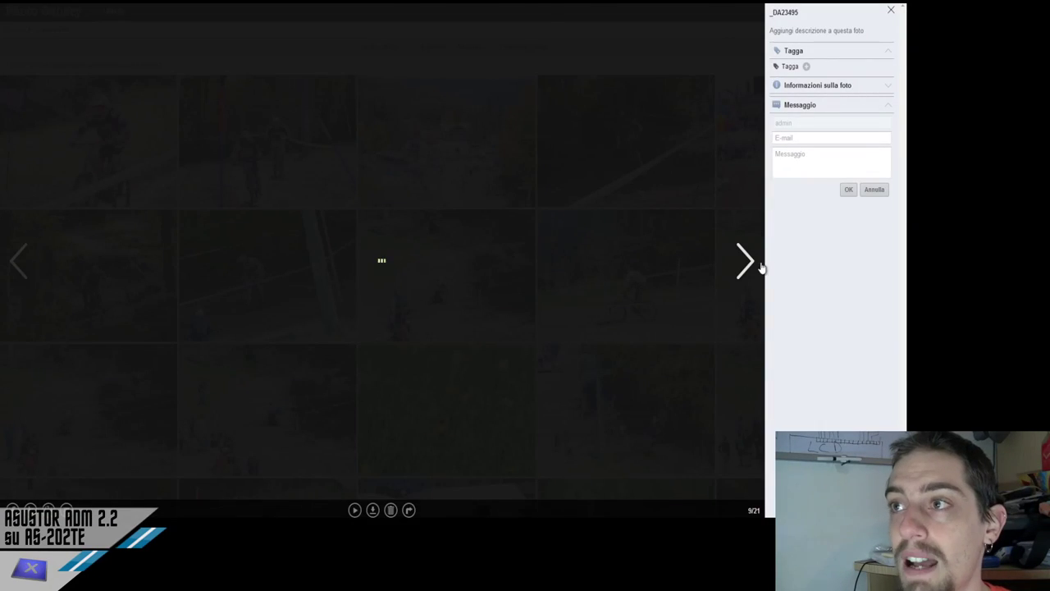
left_click(747, 262)
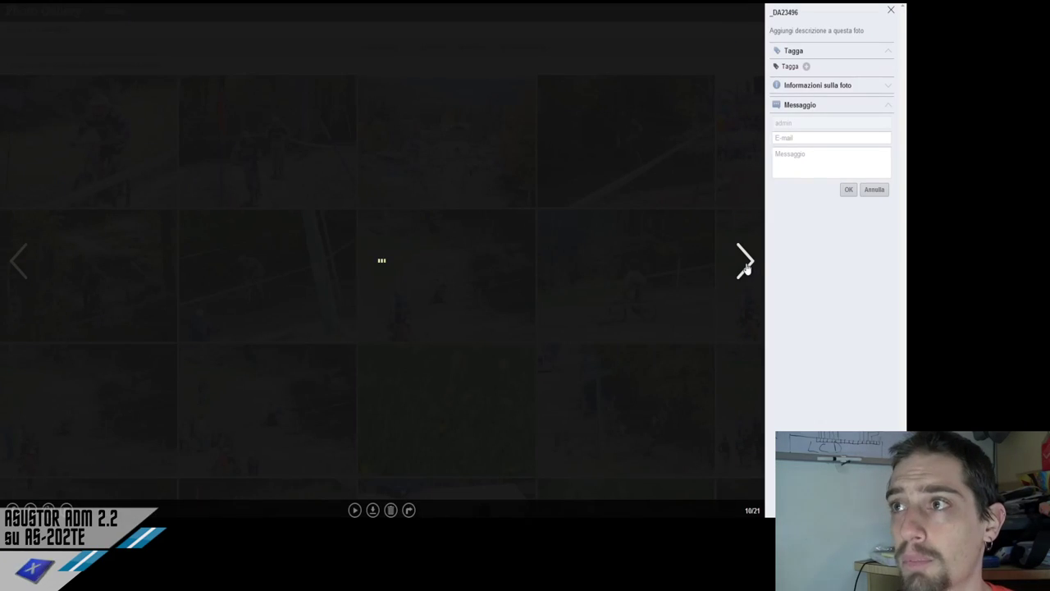